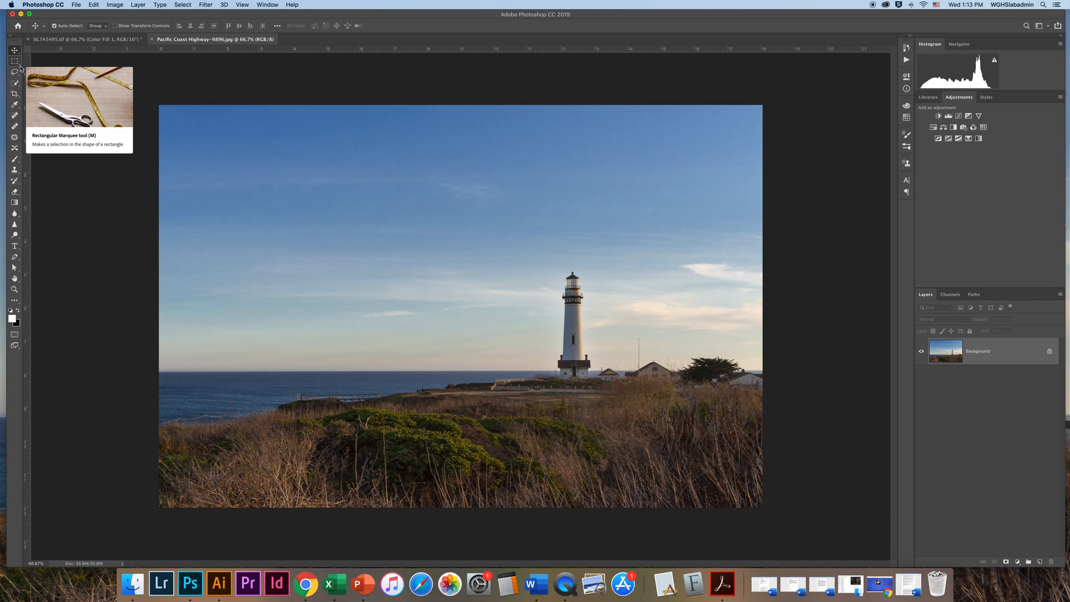
Draw an elliptical marquee selection that nearly fills the whole lighthouse photo.
{"action": "left_click", "coordinate": [17, 63]}
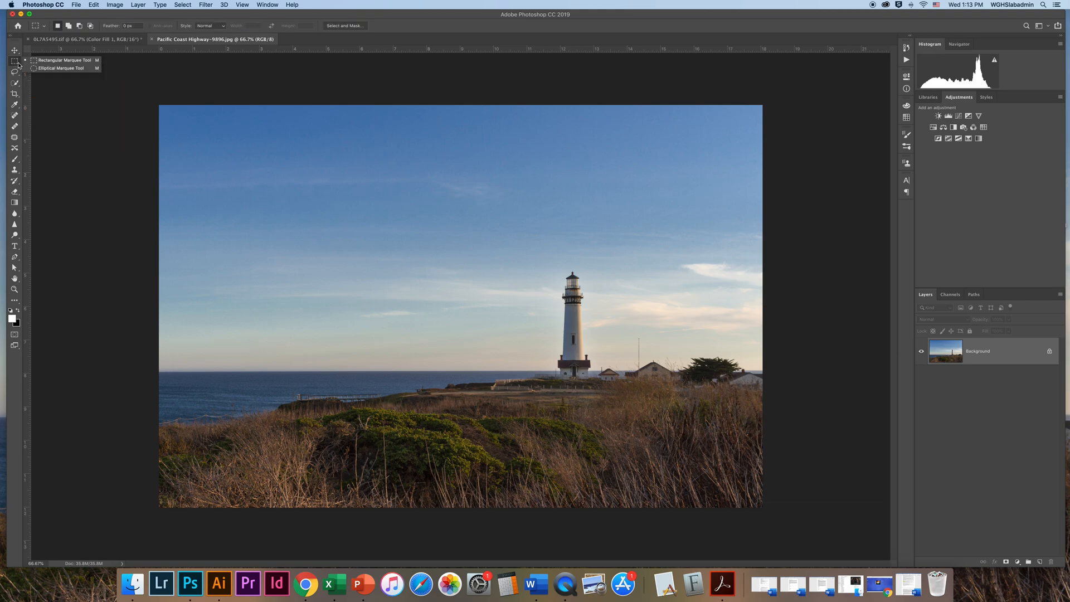
{"action": "left_click", "coordinate": [91, 70]}
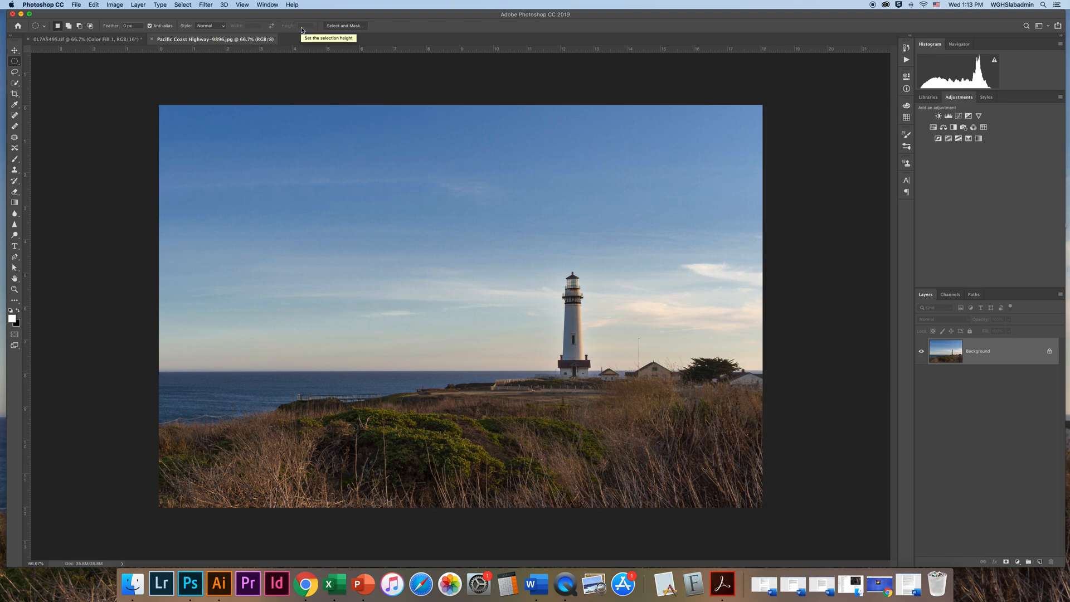
{"action": "left_click_drag", "start_coordinate": [167, 109], "coordinate": [757, 504]}
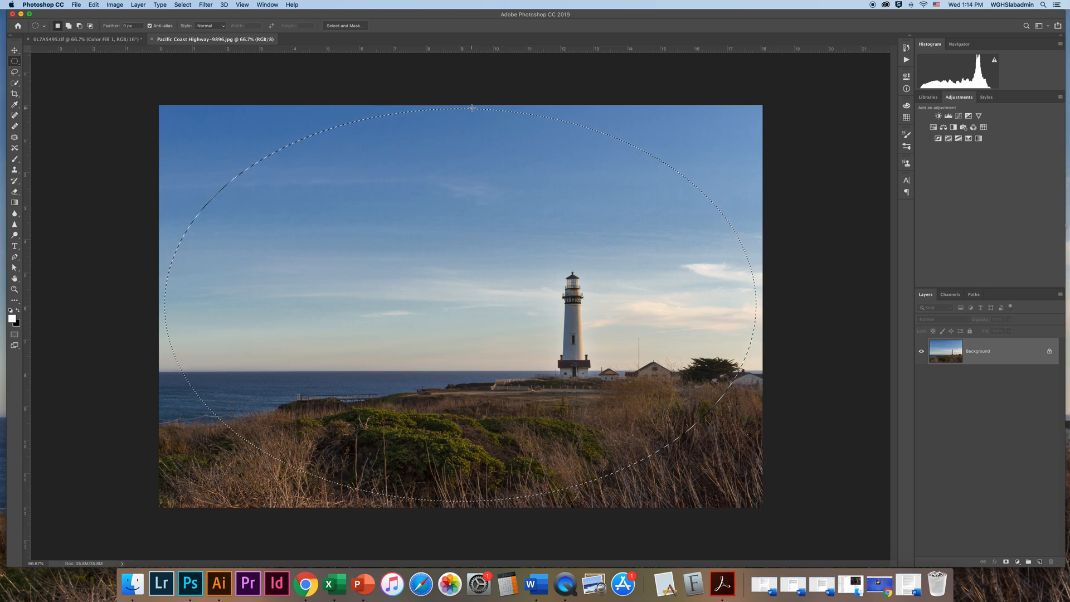
Transform the elliptical selection so its four sides meet the photo's edges, at about 102% scale, and apply it.
{"action": "left_click", "coordinate": [189, 6]}
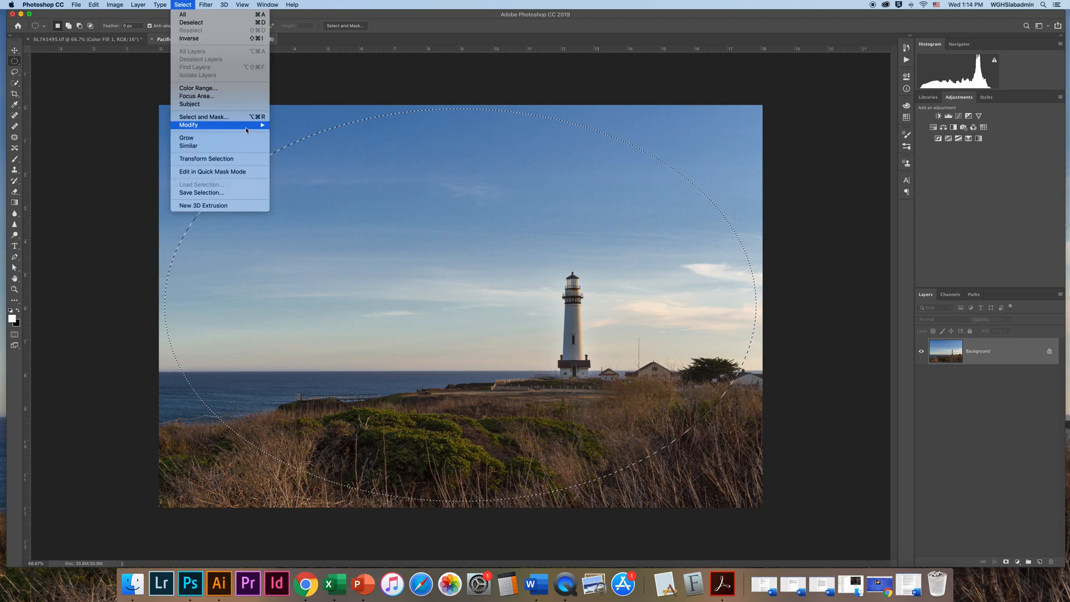
{"action": "left_click", "coordinate": [259, 162]}
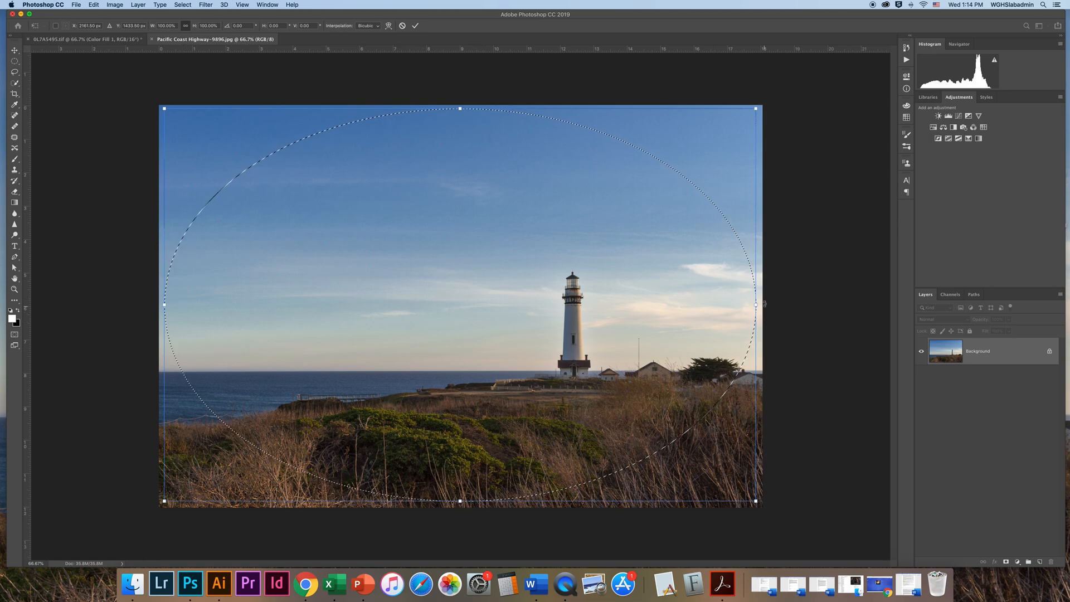
{"action": "left_click_drag", "start_coordinate": [765, 304], "coordinate": [772, 304]}
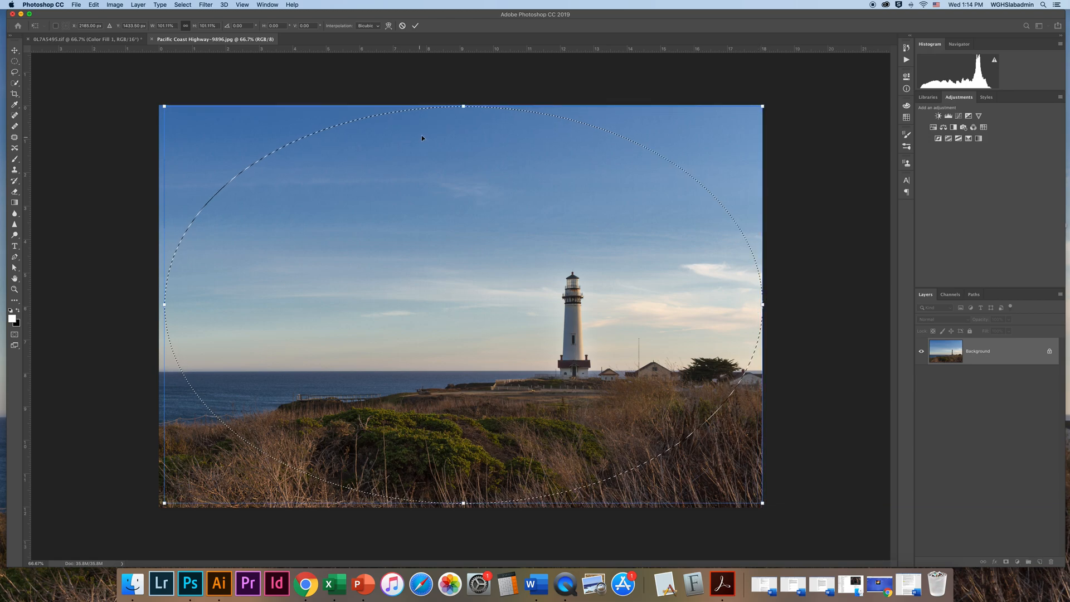
{"action": "left_click_drag", "start_coordinate": [464, 106], "coordinate": [463, 102]}
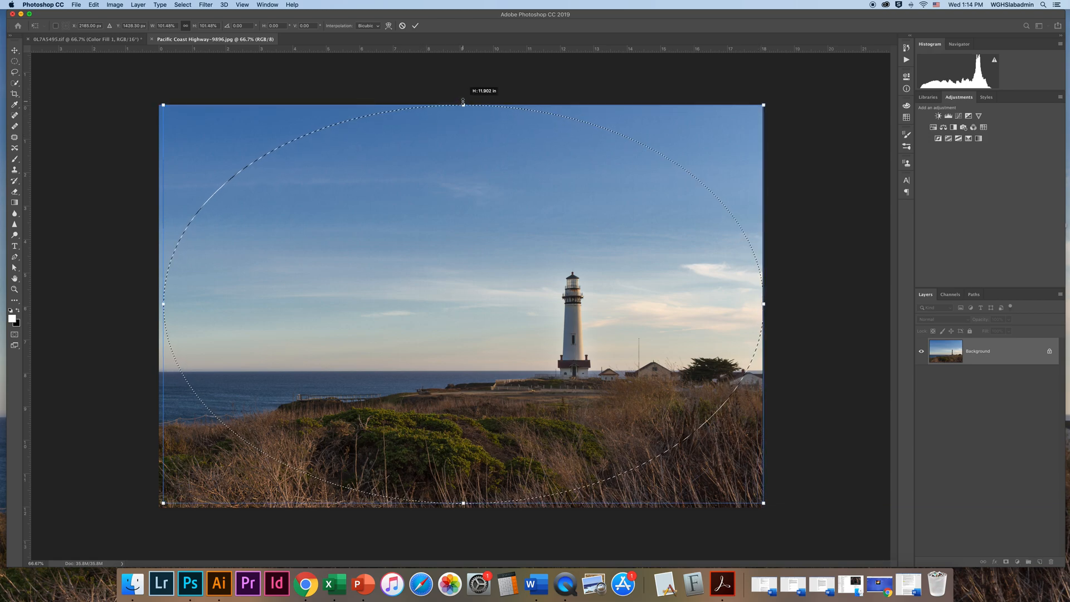
{"action": "left_click_drag", "start_coordinate": [164, 306], "coordinate": [159, 305]}
{"action": "left_click_drag", "start_coordinate": [462, 505], "coordinate": [462, 508]}
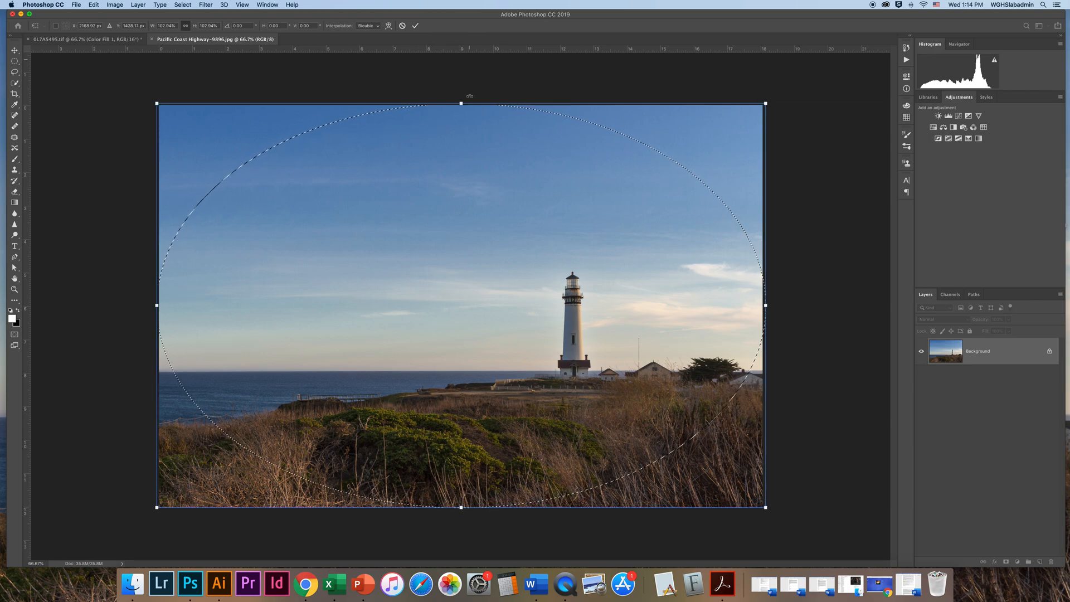
{"action": "left_click_drag", "start_coordinate": [460, 103], "coordinate": [461, 105]}
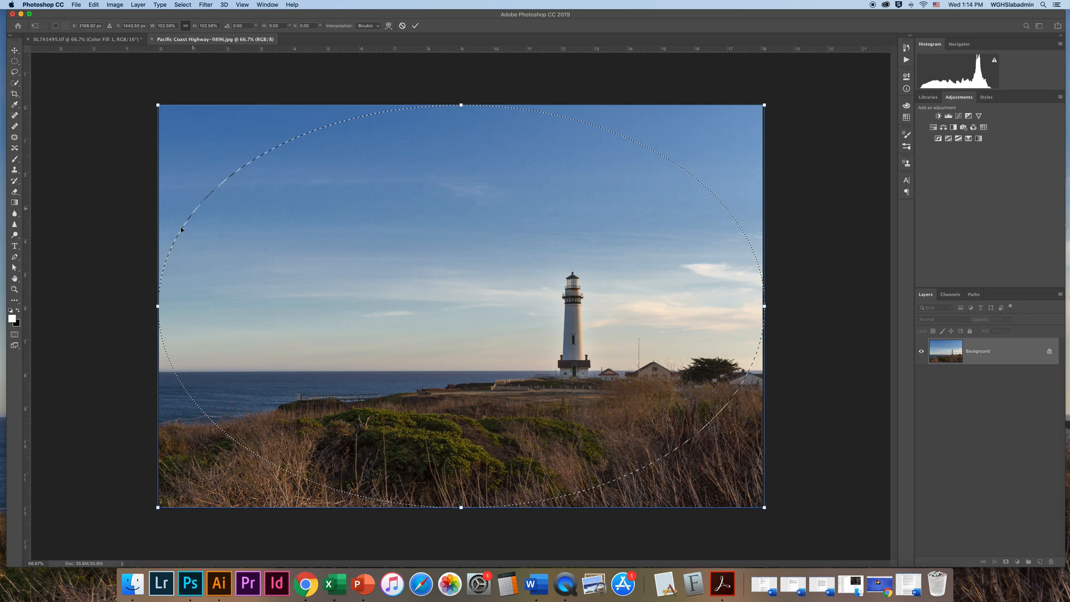
{"action": "left_click_drag", "start_coordinate": [159, 307], "coordinate": [159, 307]}
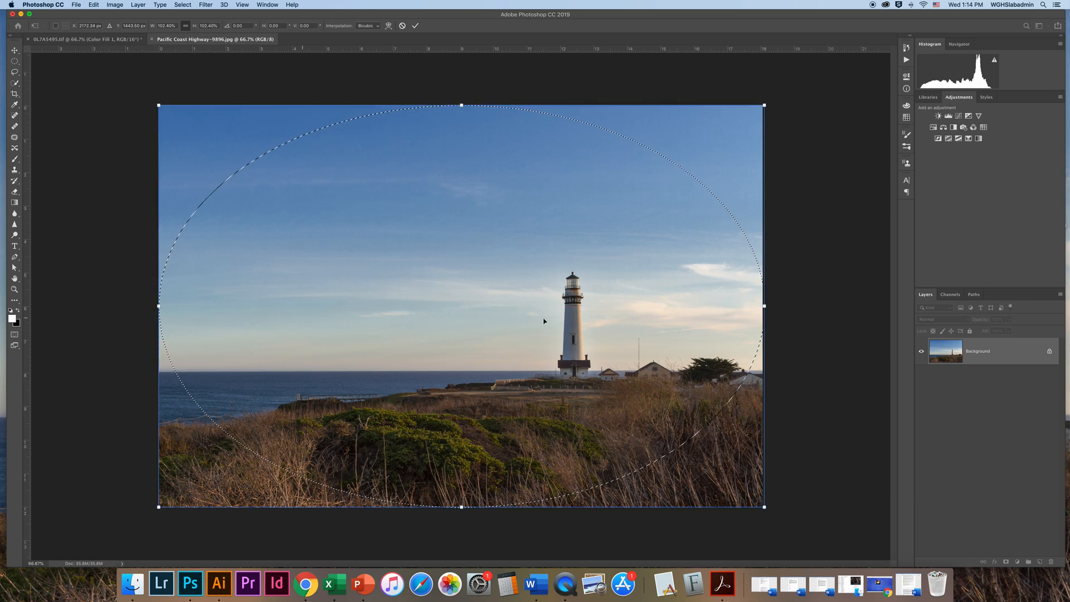
{"action": "left_click_drag", "start_coordinate": [764, 305], "coordinate": [761, 305]}
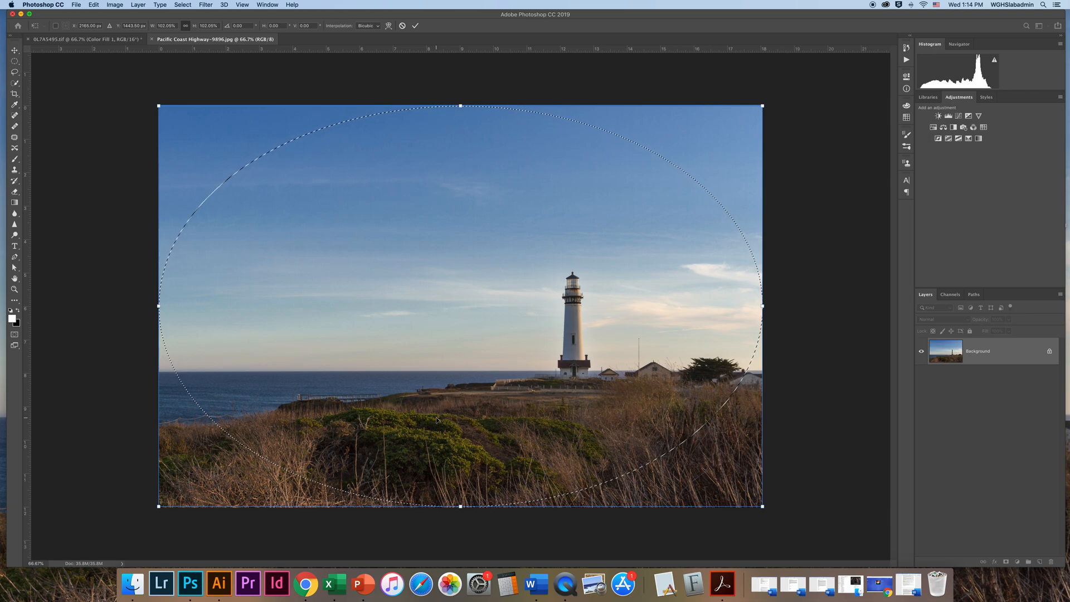
{"action": "left_click", "coordinate": [415, 26]}
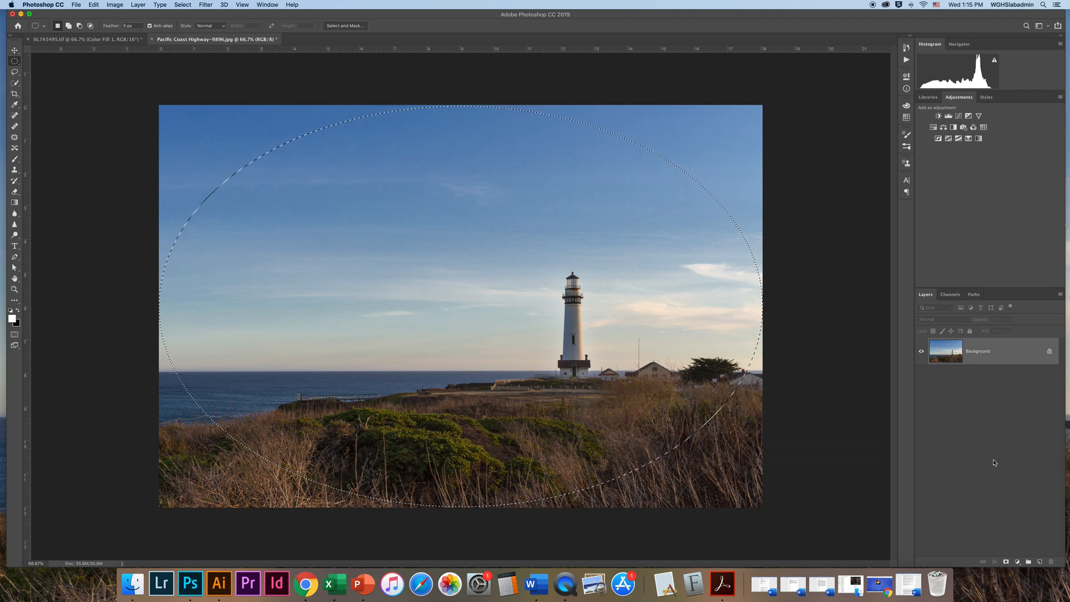
Add a Solid Color fill layer in black (000000) from the elliptical selection.
{"action": "left_click", "coordinate": [1016, 563]}
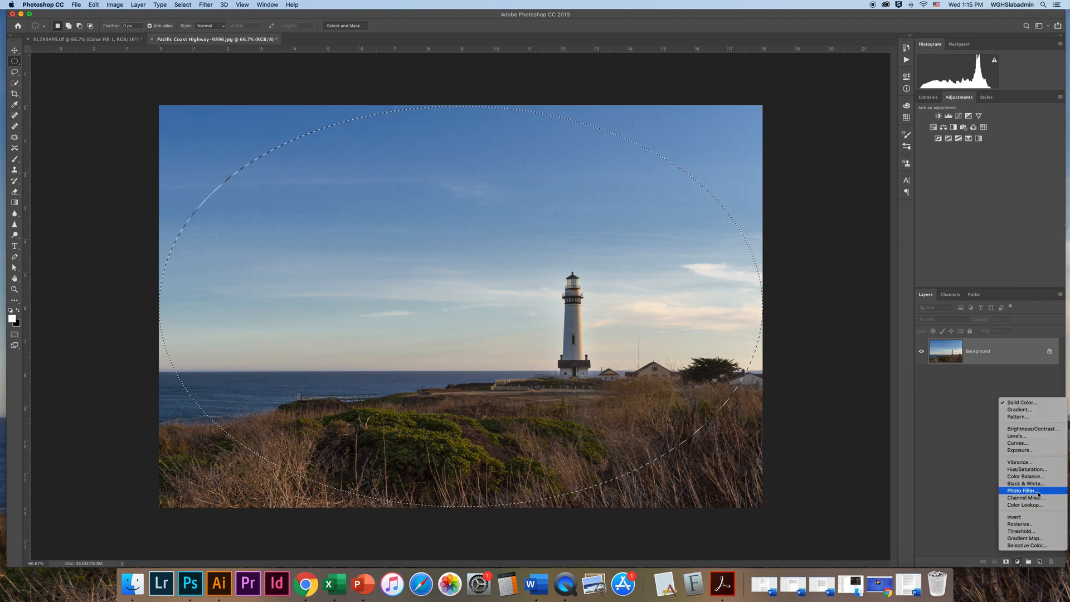
{"action": "left_click", "coordinate": [1050, 405]}
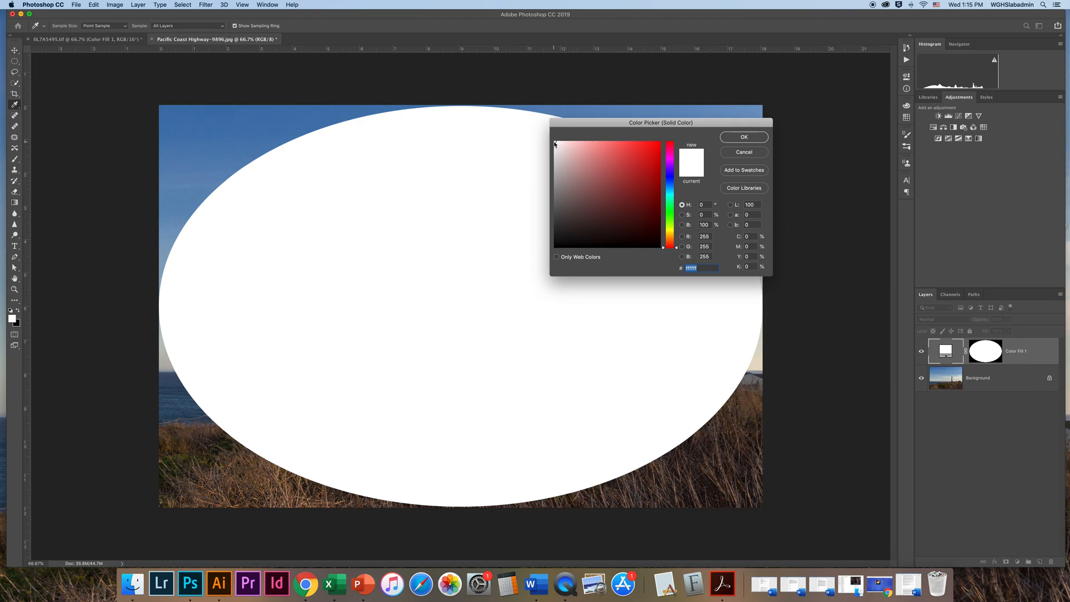
{"action": "left_click_drag", "start_coordinate": [563, 229], "coordinate": [555, 248]}
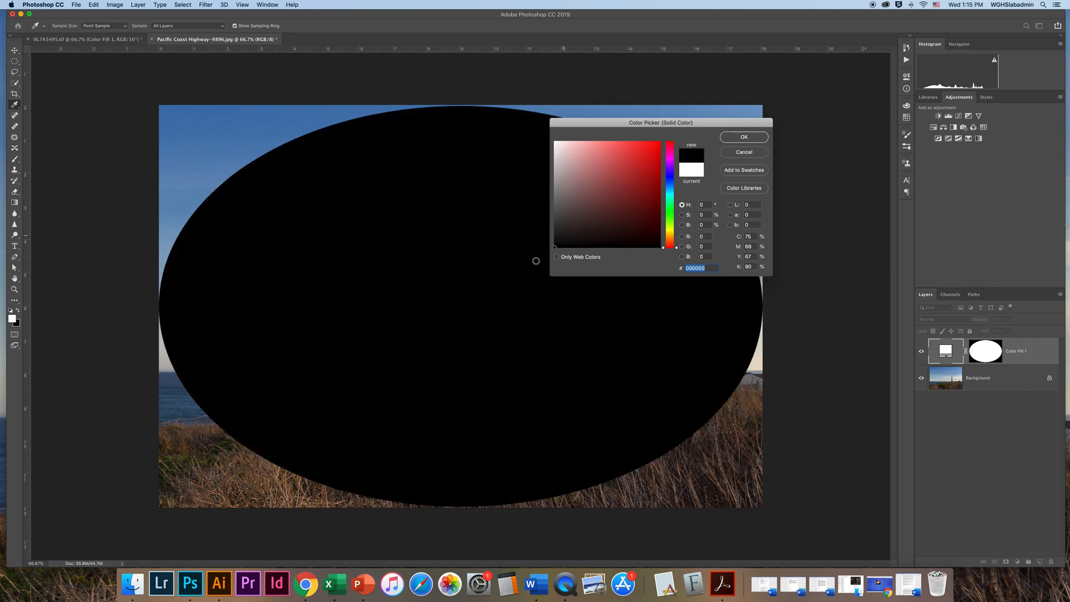
{"action": "left_click", "coordinate": [744, 138]}
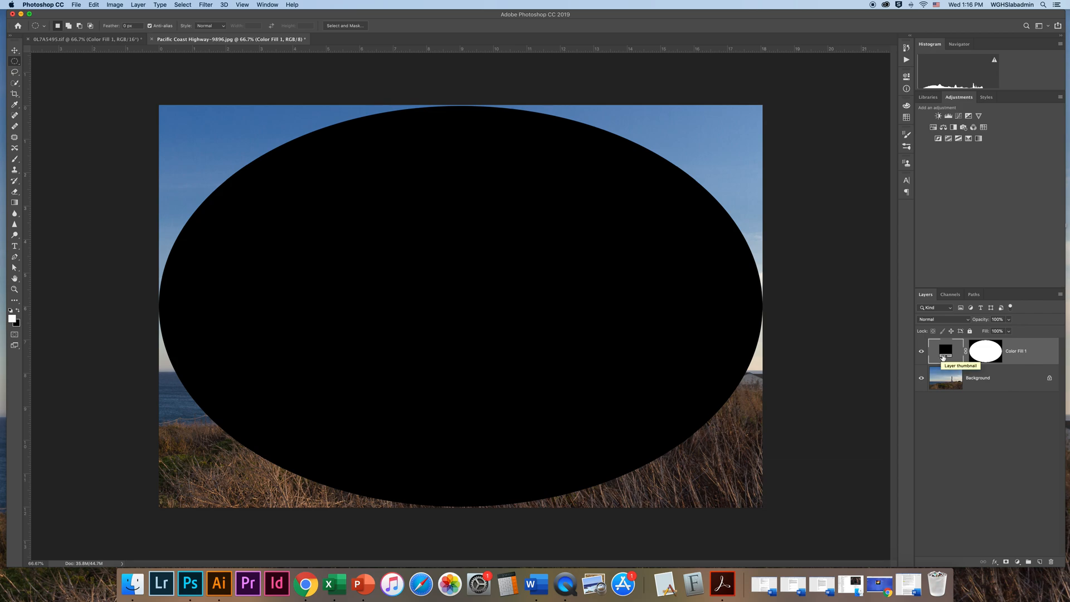
Select the fill layer's mask, show its properties and invert the mask so black covers only the corners.
{"action": "left_click", "coordinate": [987, 355]}
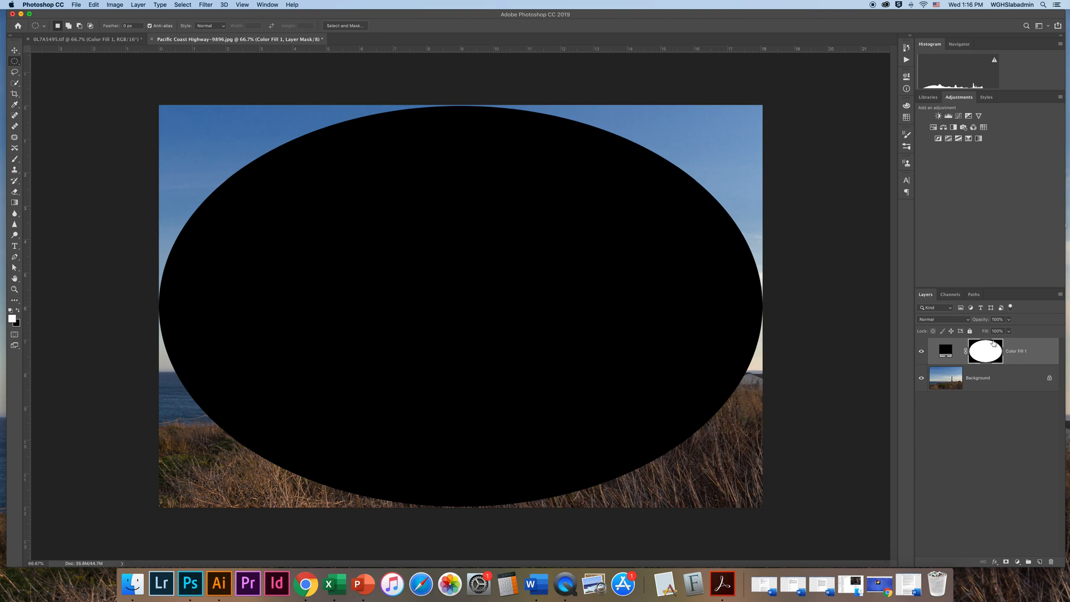
{"action": "left_click", "coordinate": [933, 345]}
{"action": "left_click", "coordinate": [986, 354]}
{"action": "left_click", "coordinate": [268, 5]}
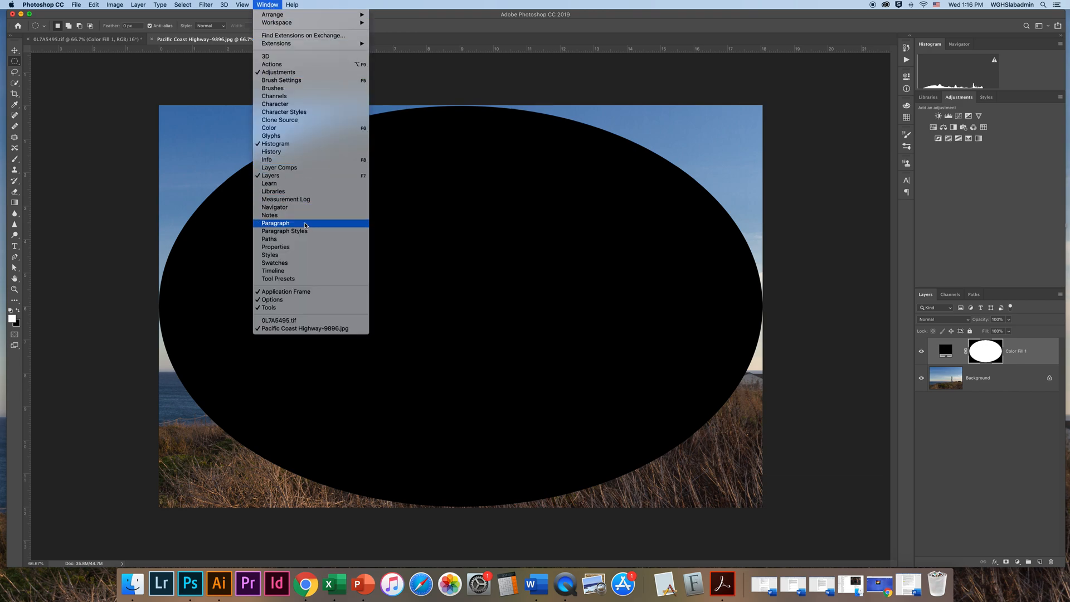
{"action": "left_click", "coordinate": [344, 250]}
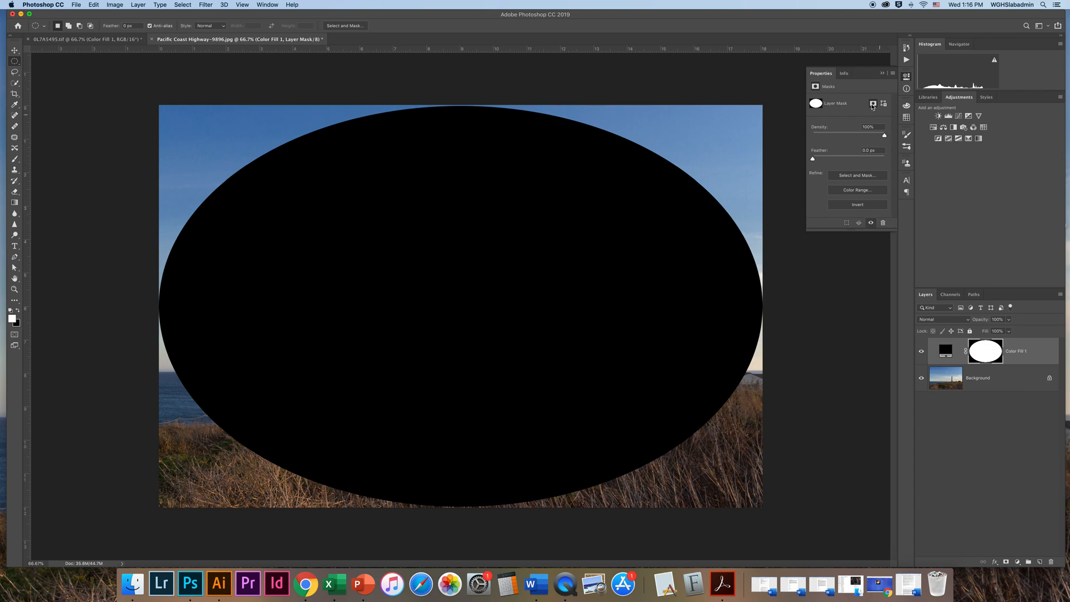
{"action": "left_click", "coordinate": [858, 205]}
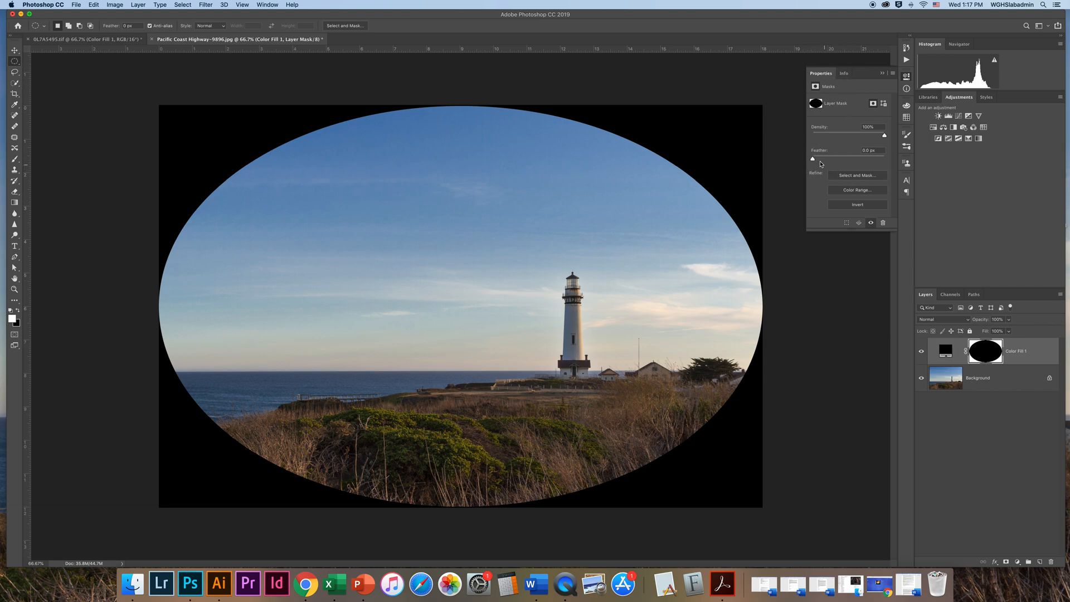
Feather the fill layer's mask to about 483 px for a soft vignette edge.
{"action": "left_click_drag", "start_coordinate": [813, 160], "coordinate": [865, 161]}
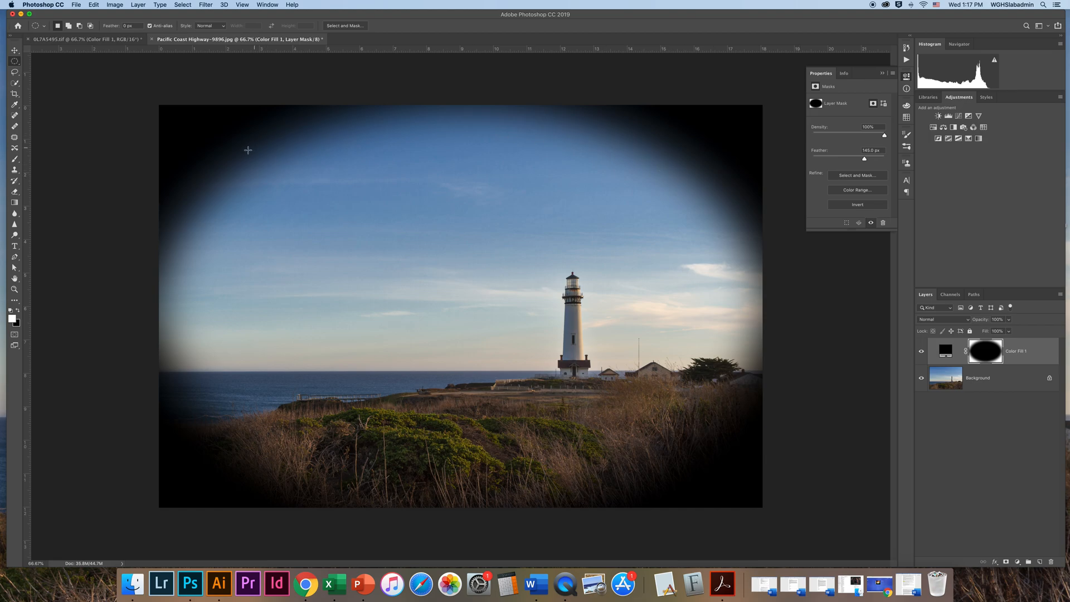
{"action": "mouse_move", "coordinate": [866, 161]}
{"action": "left_mouse_down"}
{"action": "mouse_move", "coordinate": [813, 161]}
{"action": "mouse_move", "coordinate": [874, 162]}
{"action": "left_mouse_up"}
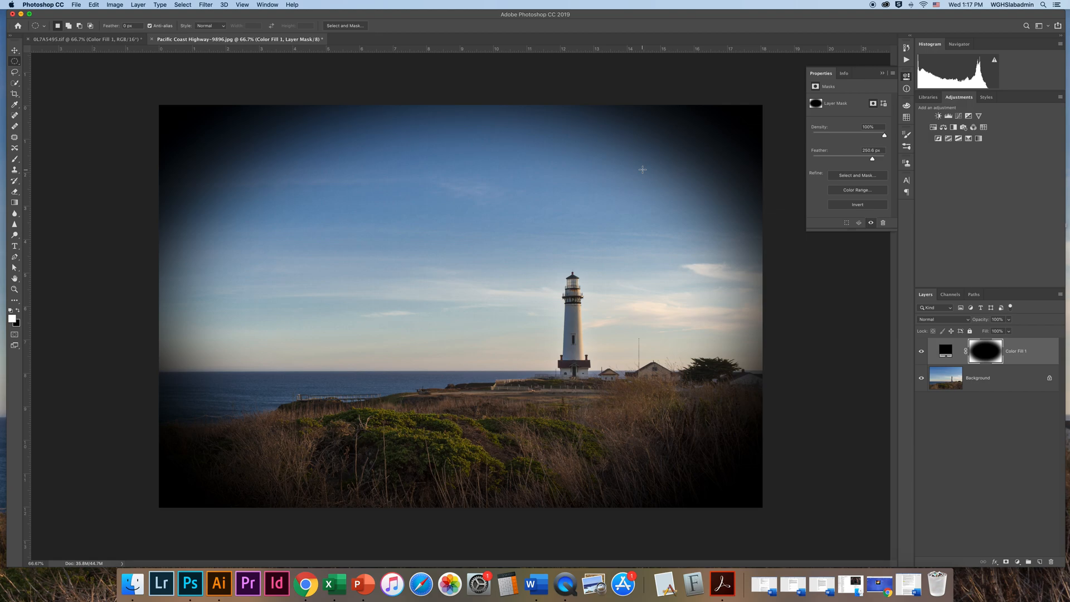
{"action": "left_click_drag", "start_coordinate": [872, 159], "coordinate": [877, 161]}
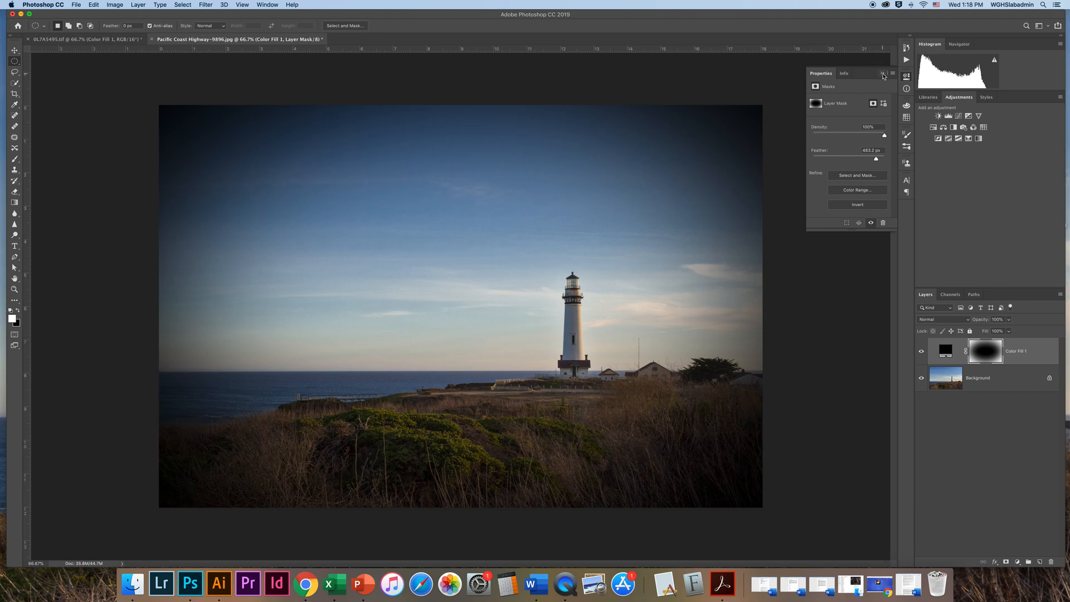
Unlink the mask from the fill layer and free-transform it inward to about 94% width and 92% height.
{"action": "left_click", "coordinate": [966, 354]}
{"action": "mouse_move", "coordinate": [981, 347]}
{"action": "left_mouse_down"}
{"action": "mouse_move", "coordinate": [972, 354]}
{"action": "mouse_move", "coordinate": [995, 352]}
{"action": "left_mouse_up"}
{"action": "left_click", "coordinate": [93, 5]}
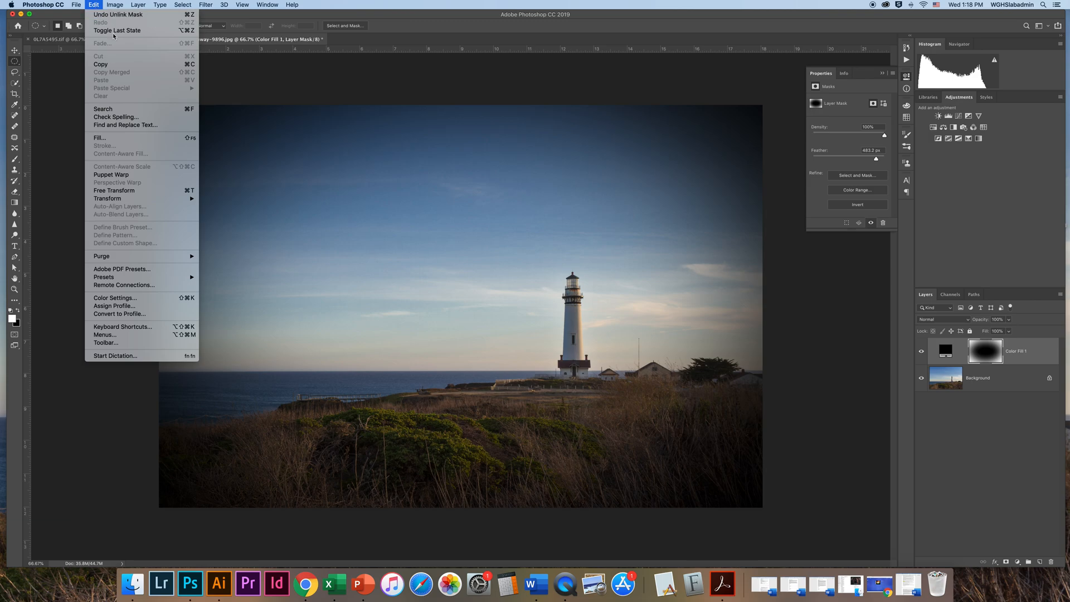
{"action": "left_click", "coordinate": [171, 193]}
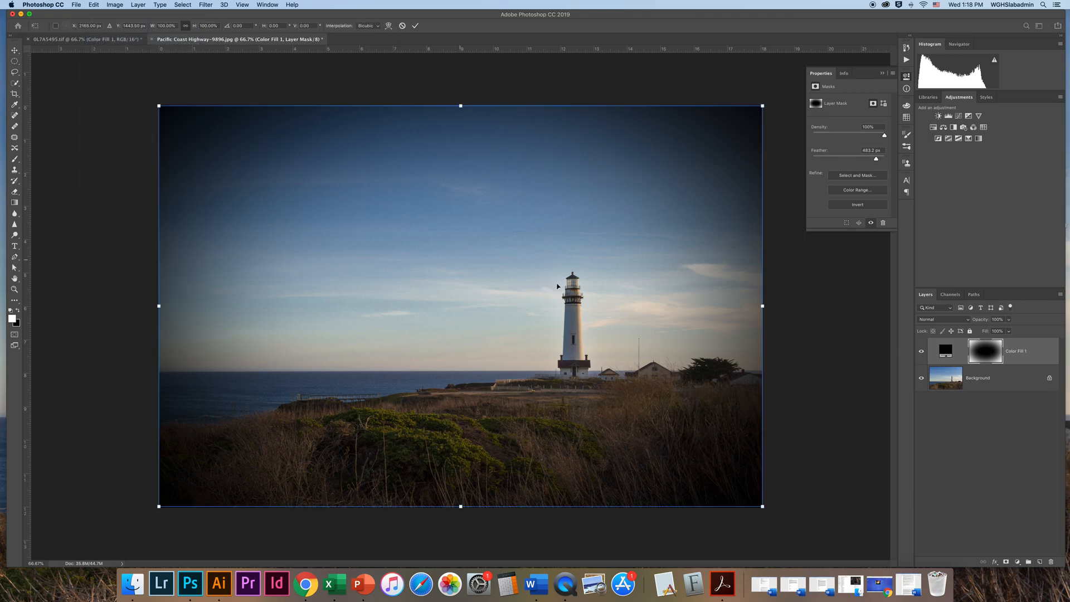
{"action": "left_click_drag", "start_coordinate": [460, 106], "coordinate": [494, 388]}
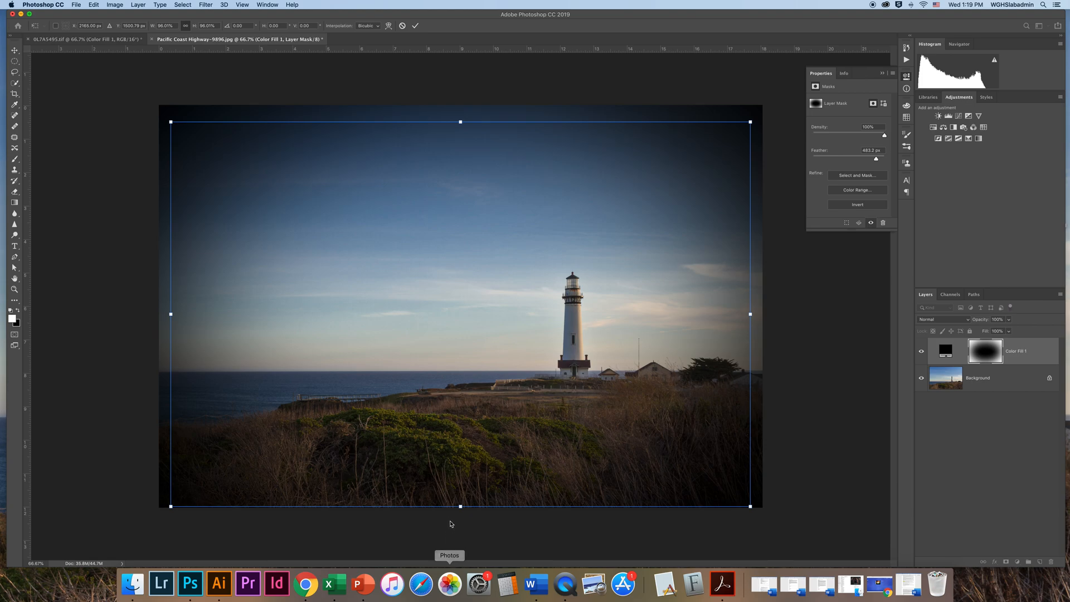
{"action": "left_click_drag", "start_coordinate": [461, 506], "coordinate": [461, 489]}
{"action": "left_click_drag", "start_coordinate": [750, 306], "coordinate": [744, 305]}
{"action": "left_click_drag", "start_coordinate": [170, 305], "coordinate": [178, 306]}
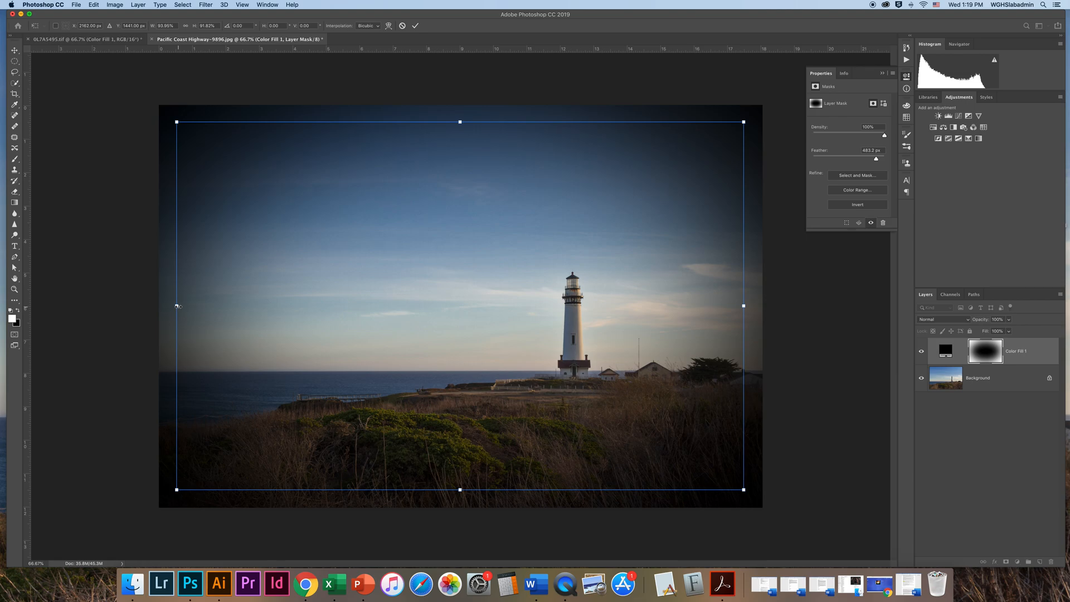
{"action": "left_click", "coordinate": [416, 26]}
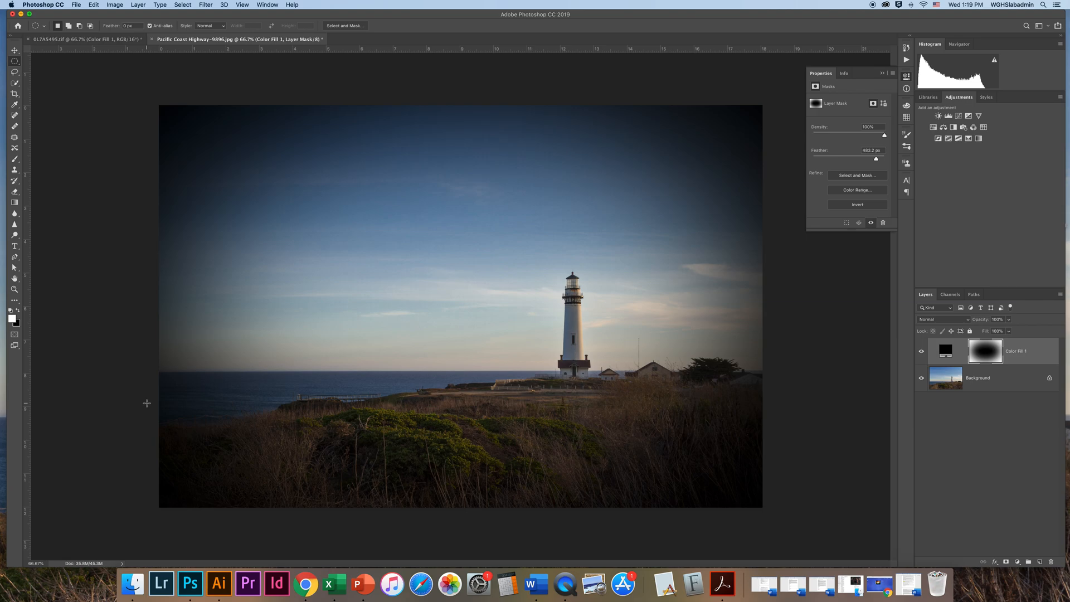
Lower the black fill layer's opacity to about 51%.
{"action": "left_click", "coordinate": [946, 350]}
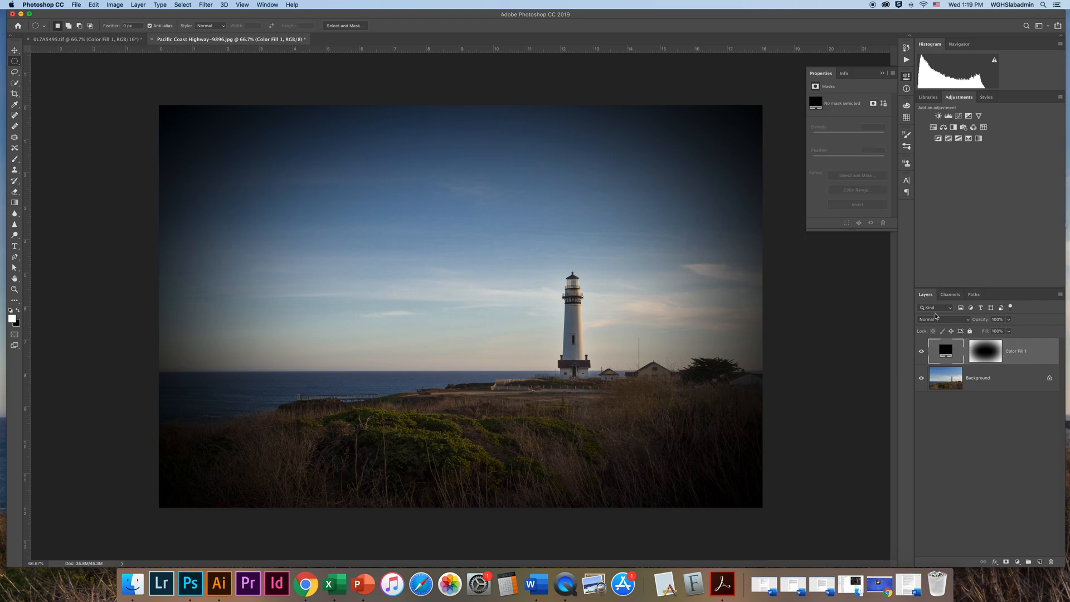
{"action": "left_click", "coordinate": [1008, 320]}
{"action": "left_click_drag", "start_coordinate": [1011, 331], "coordinate": [991, 331]}
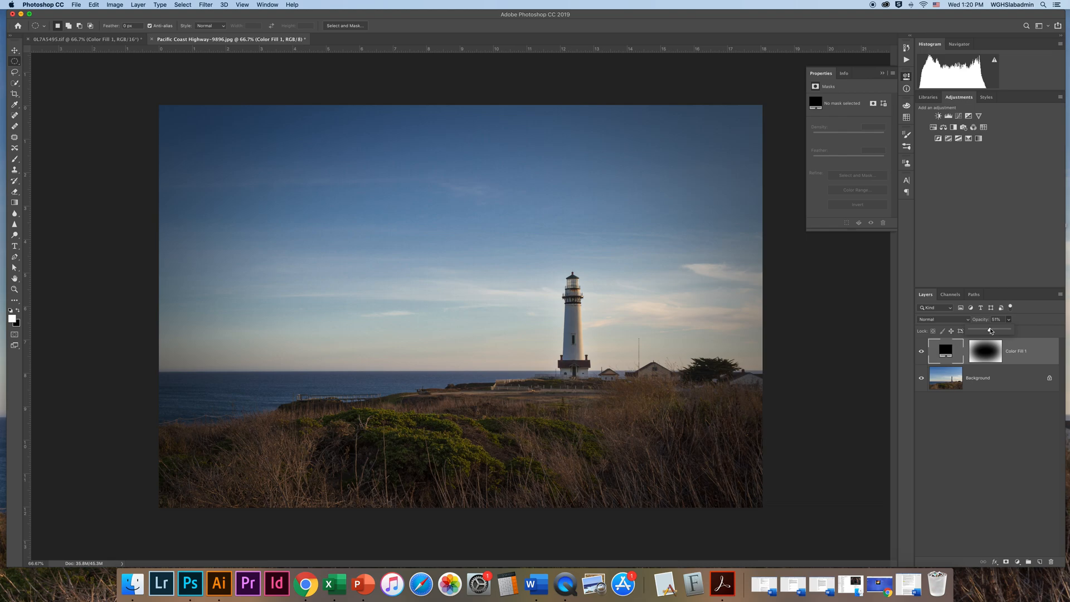
{"action": "mouse_move", "coordinate": [992, 331]}
{"action": "left_mouse_down"}
{"action": "mouse_move", "coordinate": [1008, 331]}
{"action": "mouse_move", "coordinate": [991, 333]}
{"action": "left_mouse_up"}
Toggle the fill layer's visibility to compare the photo with and without the vignette, and reselect the layer mask.
{"action": "left_click", "coordinate": [922, 352]}
{"action": "left_click", "coordinate": [922, 353]}
{"action": "left_click", "coordinate": [922, 353]}
{"action": "left_click", "coordinate": [922, 353]}
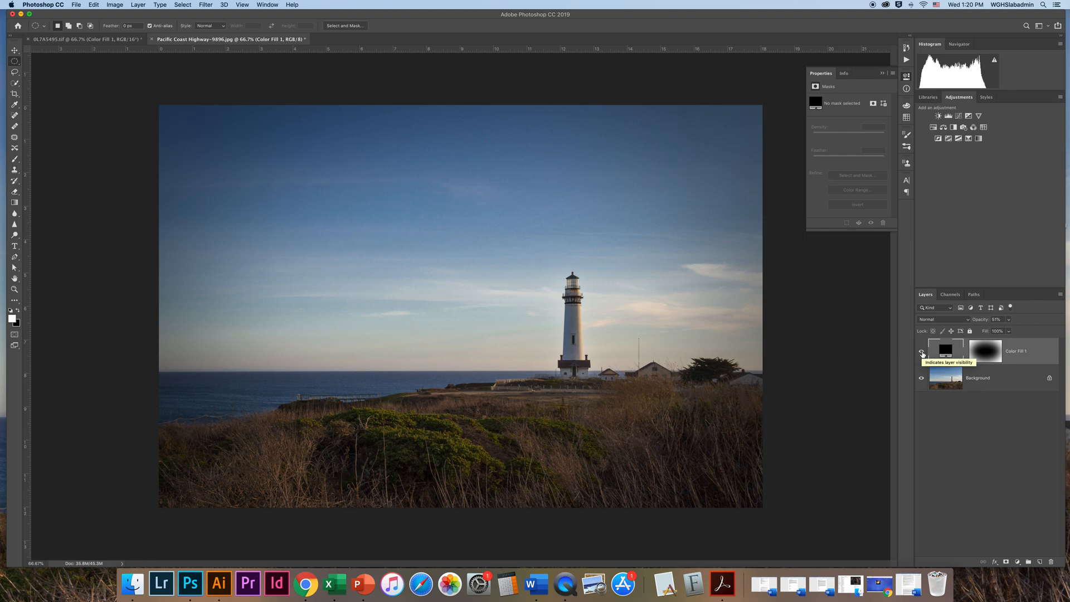
{"action": "left_click", "coordinate": [922, 353]}
{"action": "left_click", "coordinate": [922, 353]}
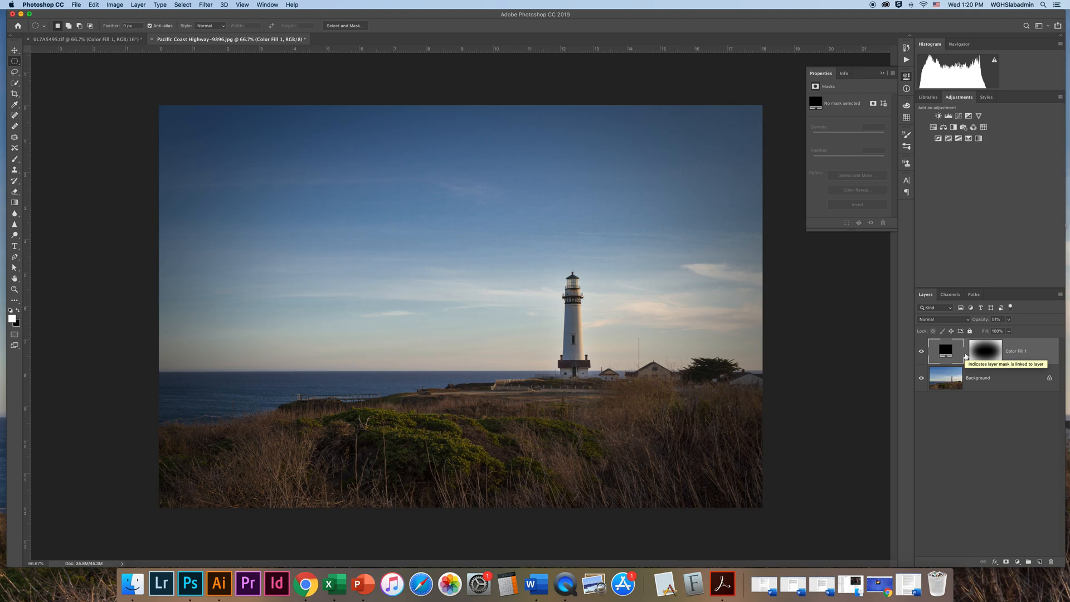
{"action": "left_click", "coordinate": [985, 352]}
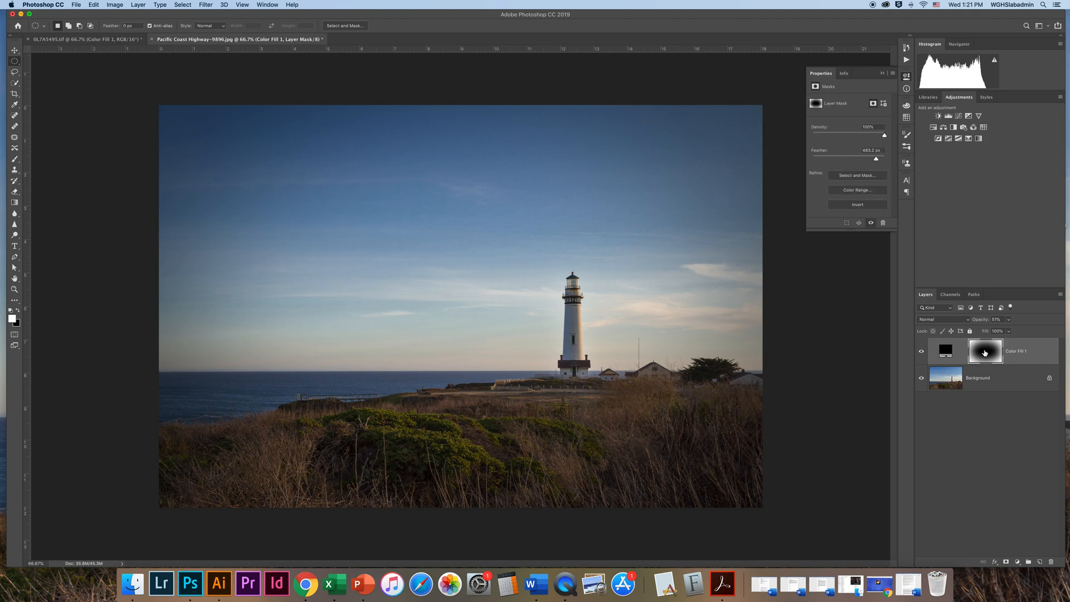